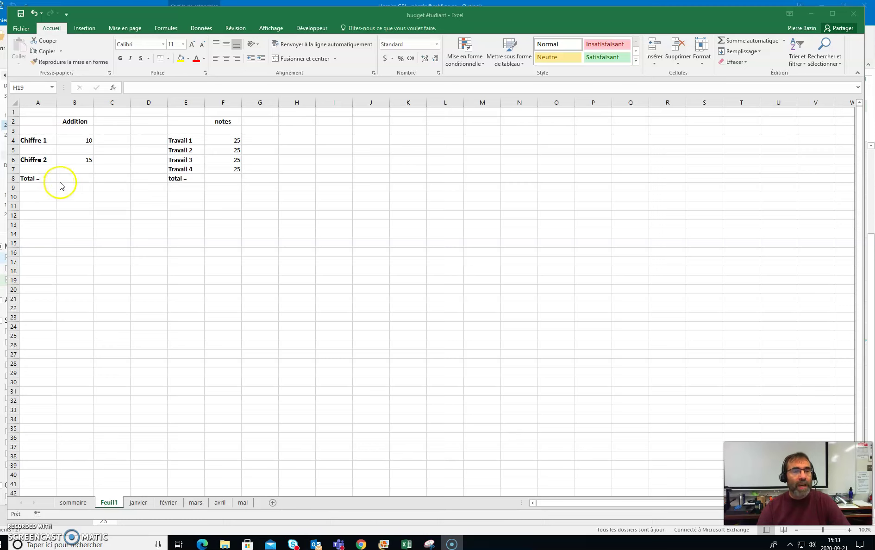
# Enter a formula in B8 that adds Chiffre 1 and Chiffre 2, =B4+B6.
pyautogui.click(82, 178)
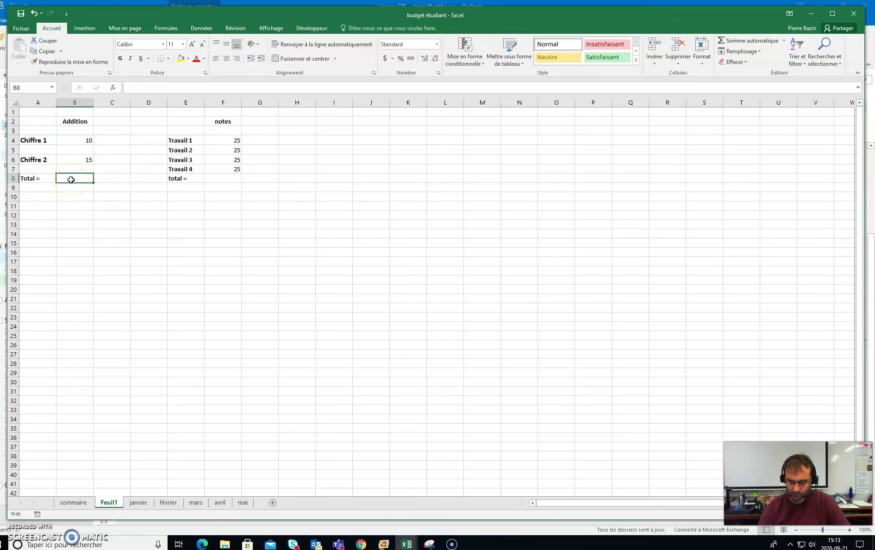
pyautogui.write('=')
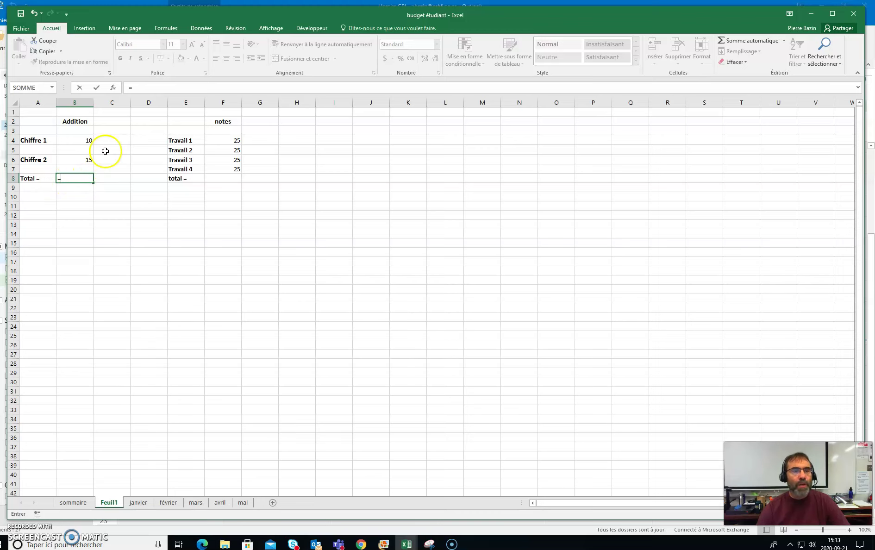
pyautogui.click(74, 141)
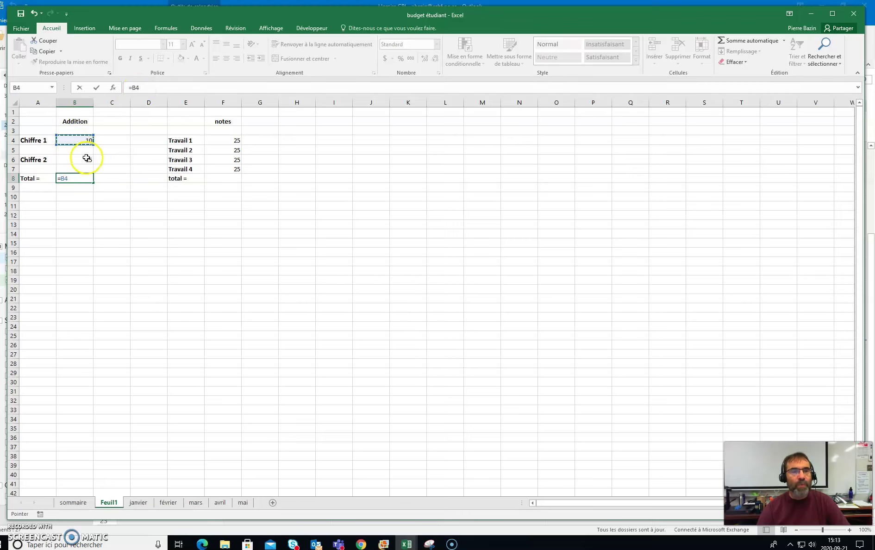
pyautogui.write('+')
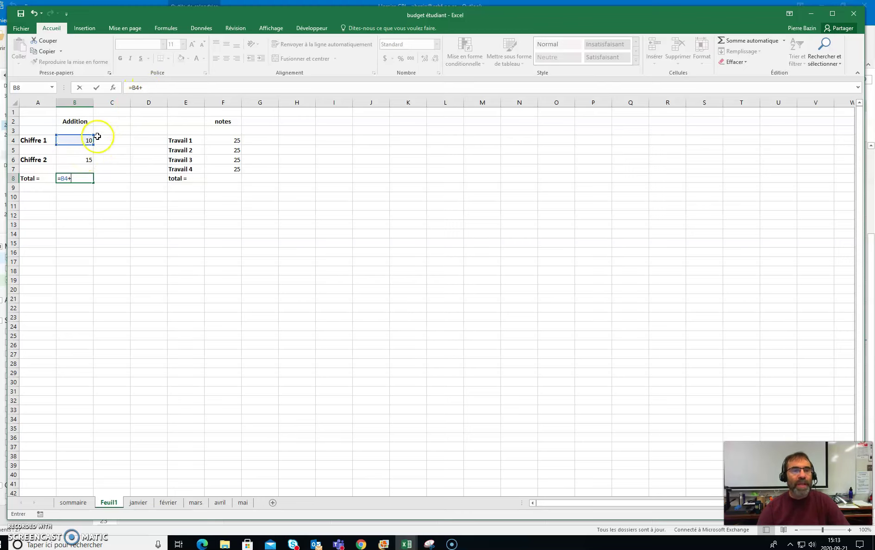
pyautogui.click(71, 160)
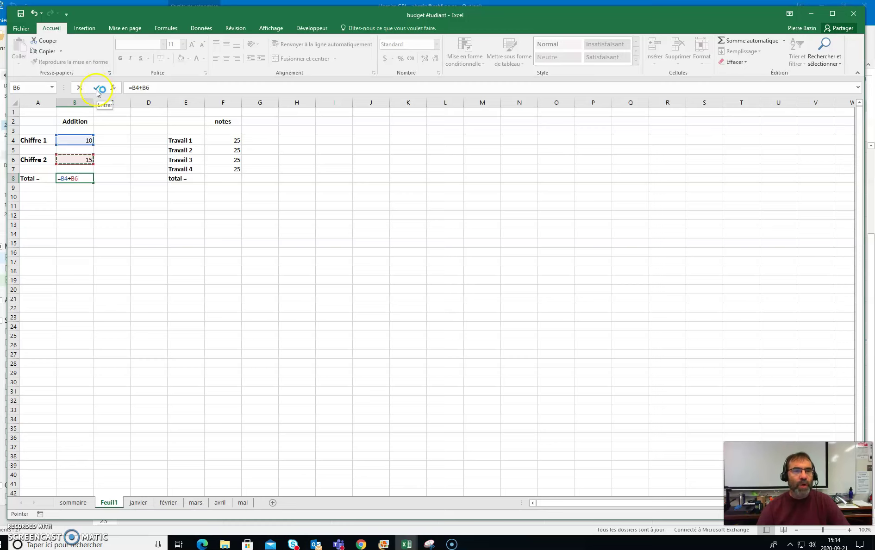
pyautogui.press('Return')
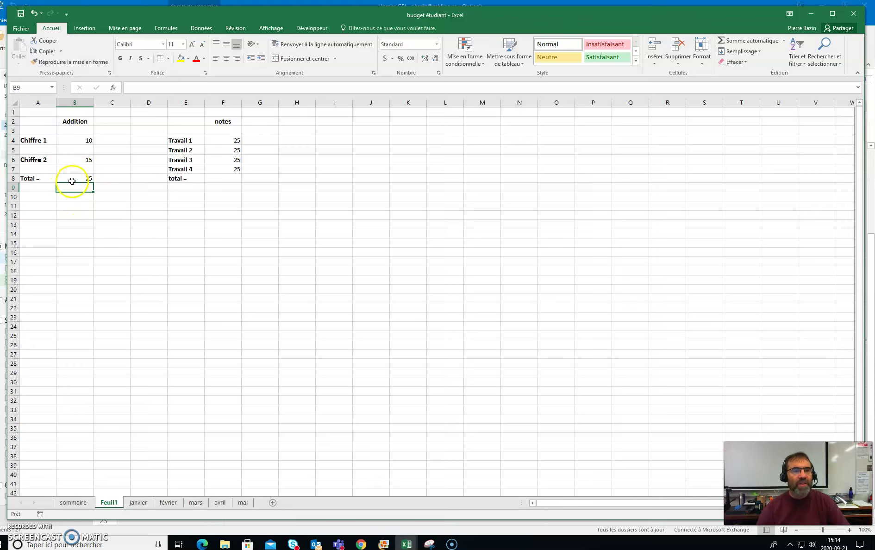
# Change Chiffre 1 in B4 to 15 and check the total in B8.
pyautogui.click(81, 141)
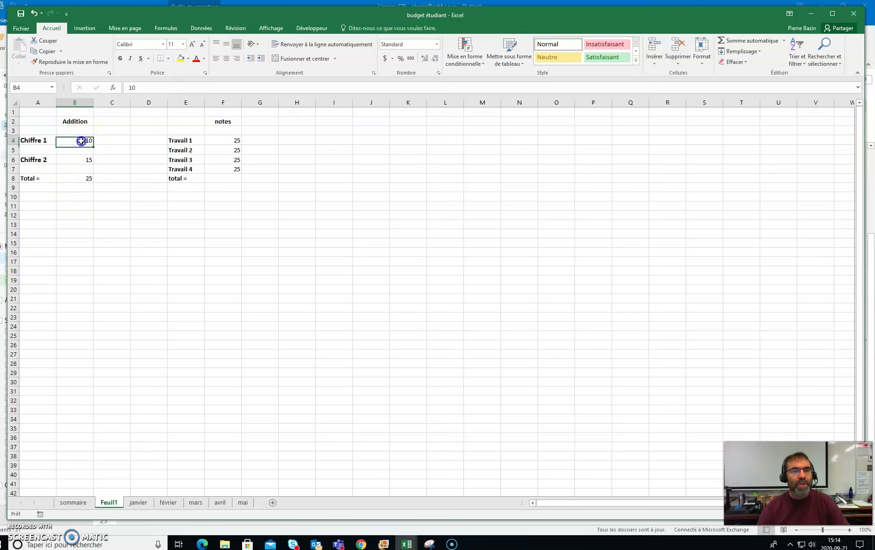
pyautogui.write('15')
pyautogui.press('Return')
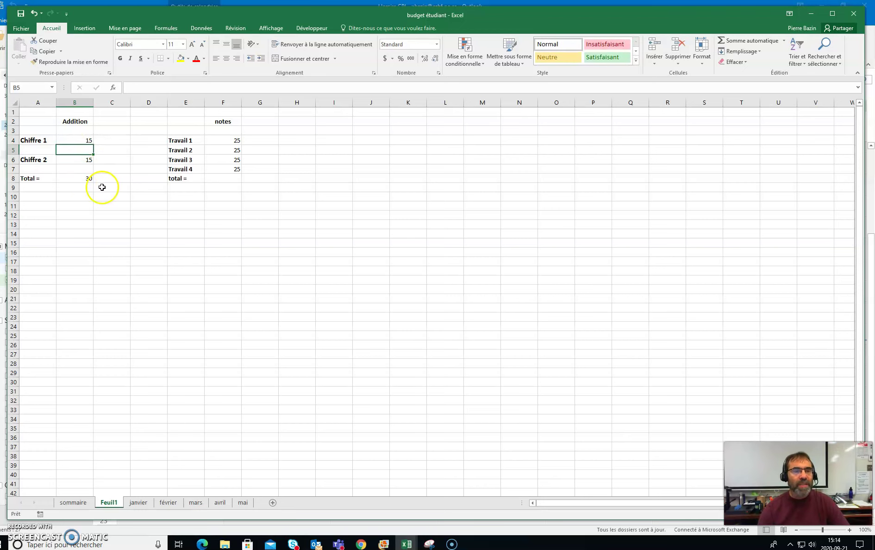
pyautogui.click(78, 178)
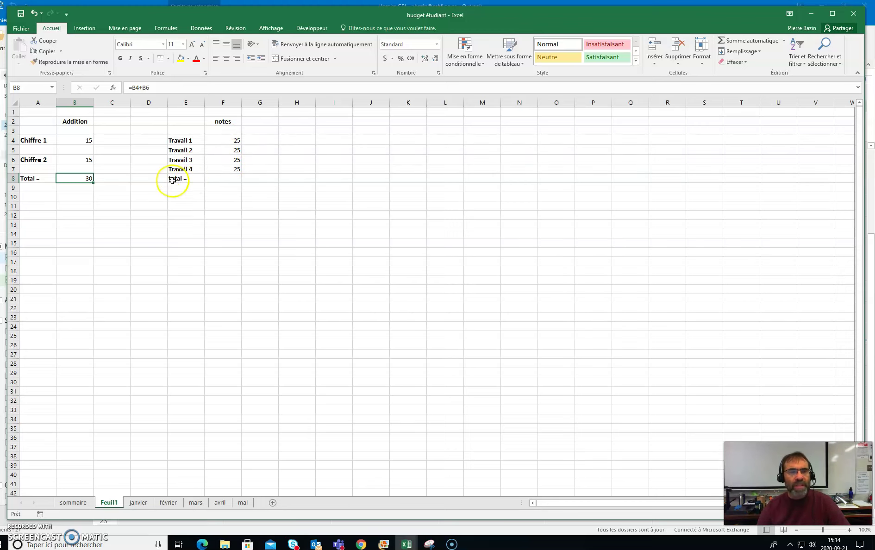
# Total the four Travail notes in F8 with AutoSum over F4:F7.
pyautogui.click(228, 179)
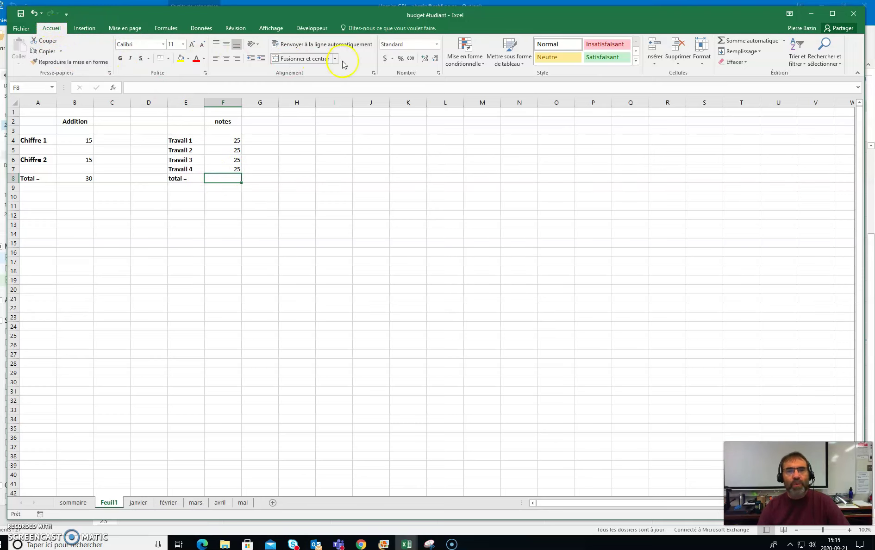
pyautogui.click(757, 40)
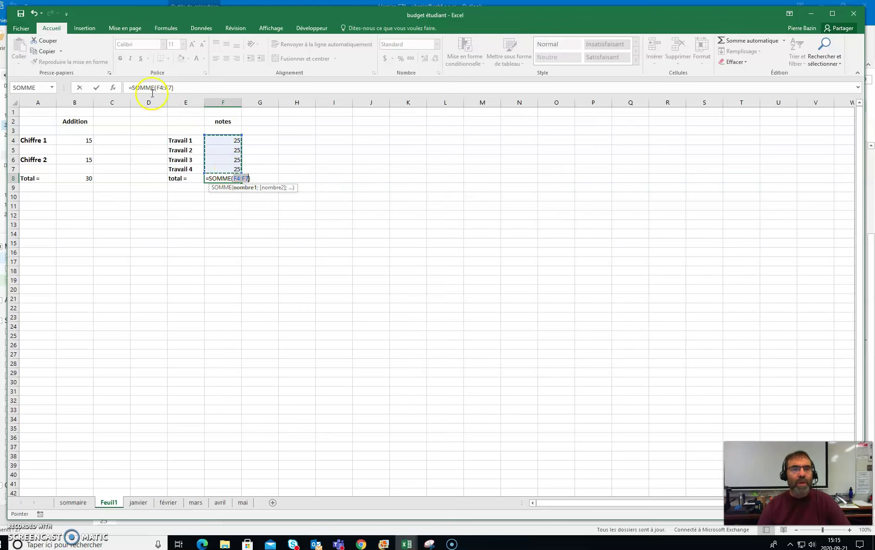
pyautogui.click(98, 88)
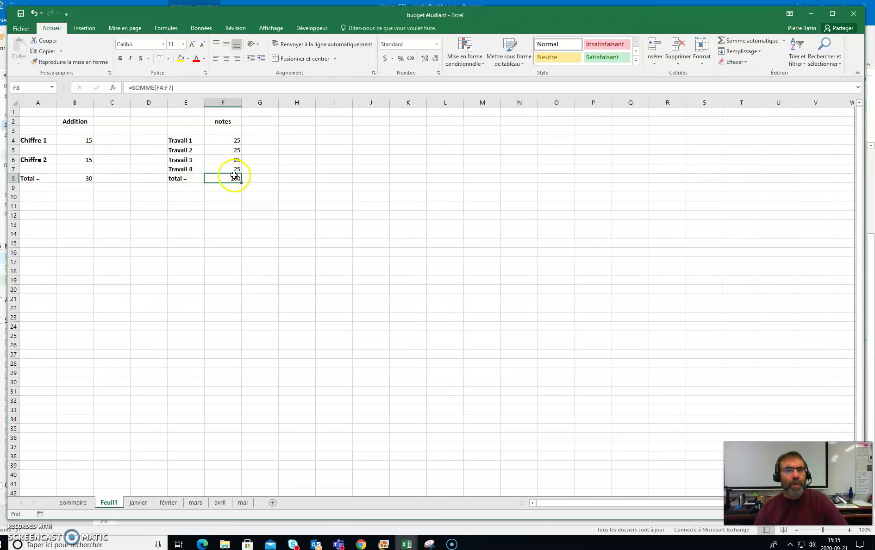
# Enter the values 50, 75 and 25 in cells H4 to H6.
pyautogui.click(308, 141)
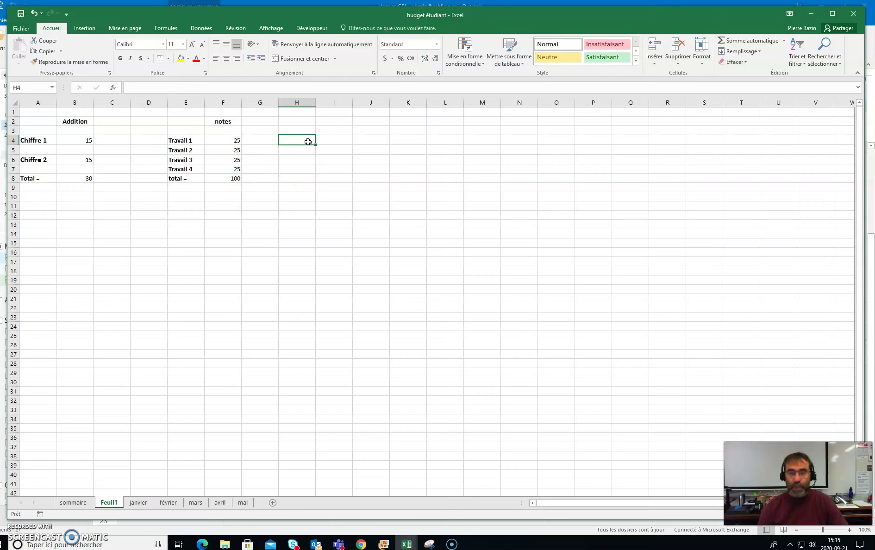
pyautogui.write('50')
pyautogui.press('Return')
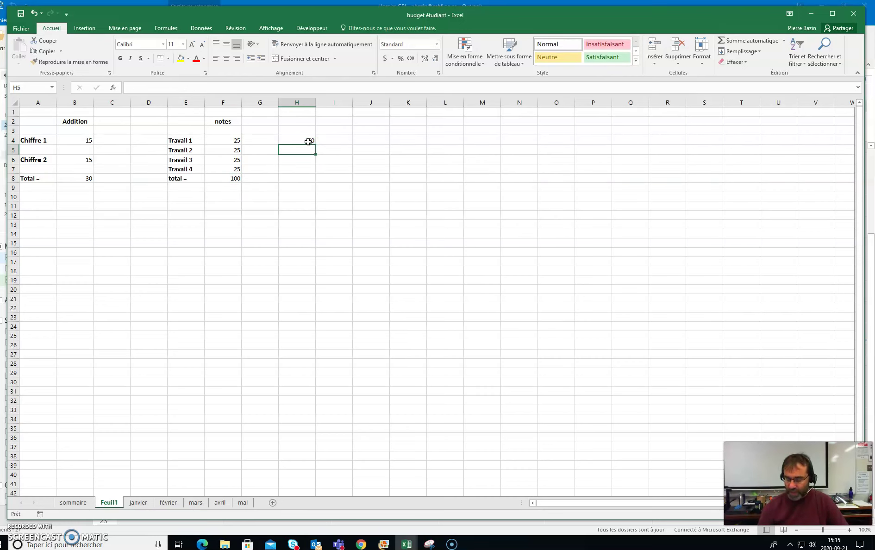
pyautogui.write('75')
pyautogui.press('Return')
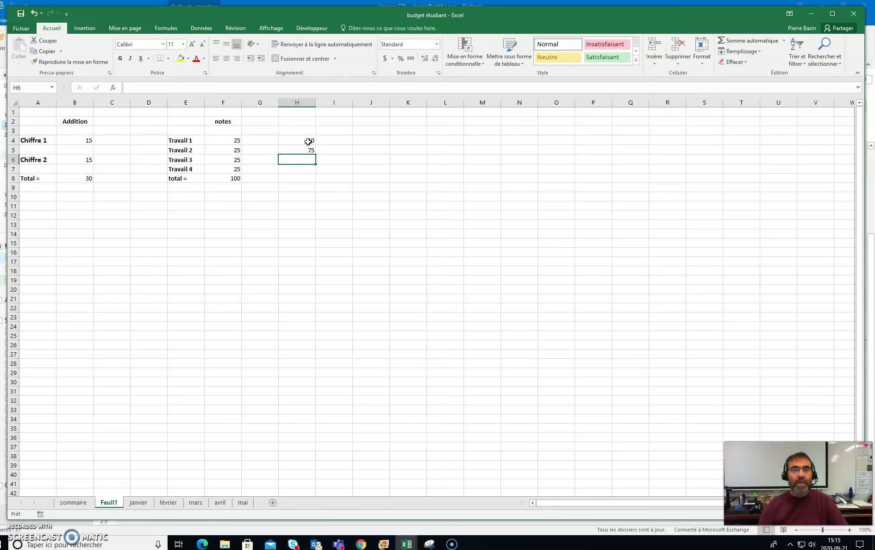
pyautogui.write('25')
pyautogui.press('Return')
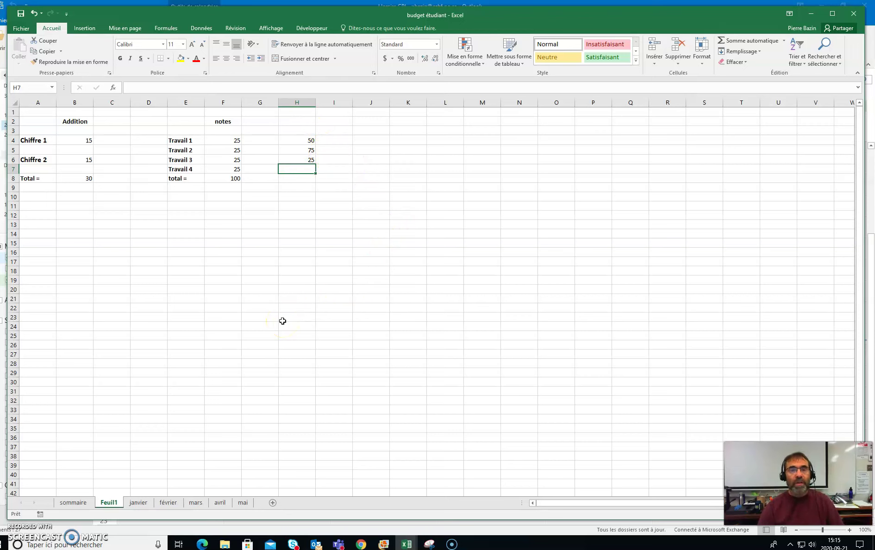
# Write the formula =somme(H4:H6) in H7 to add the three values above it.
pyautogui.write('=')
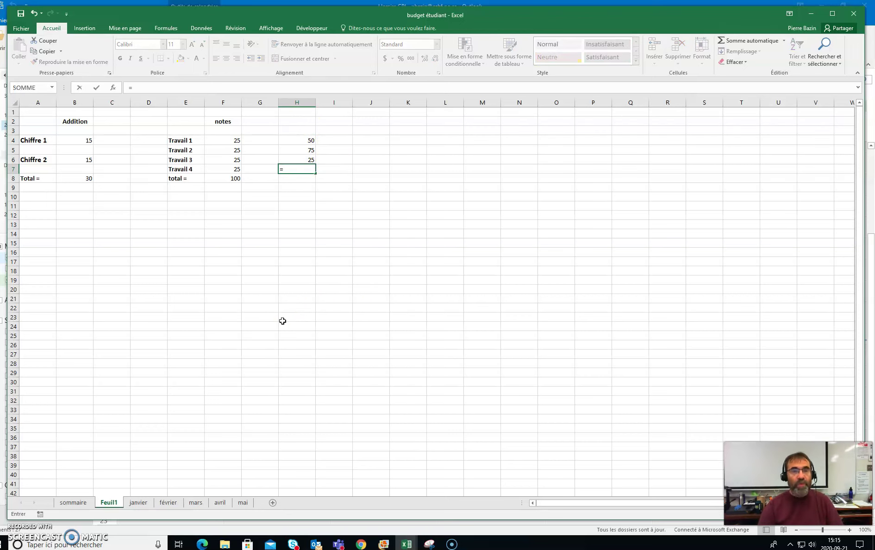
pyautogui.write('somme')
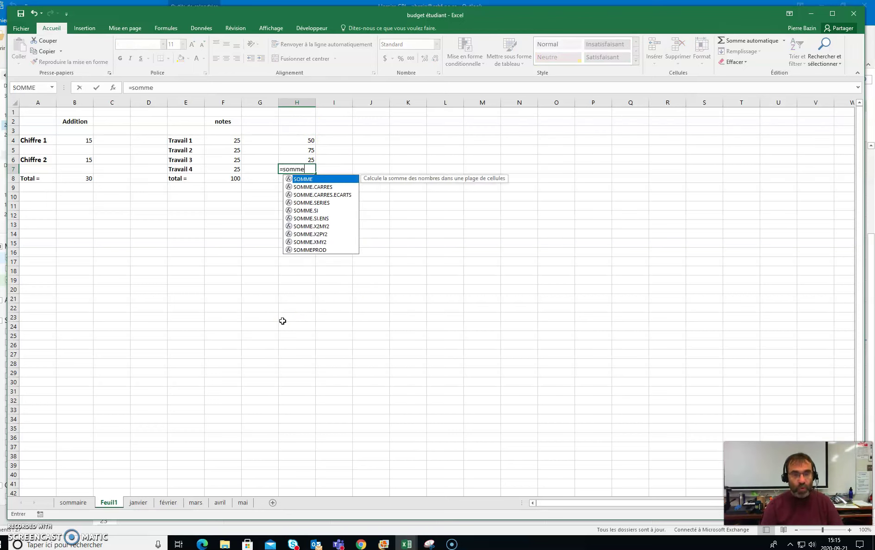
pyautogui.write('(')
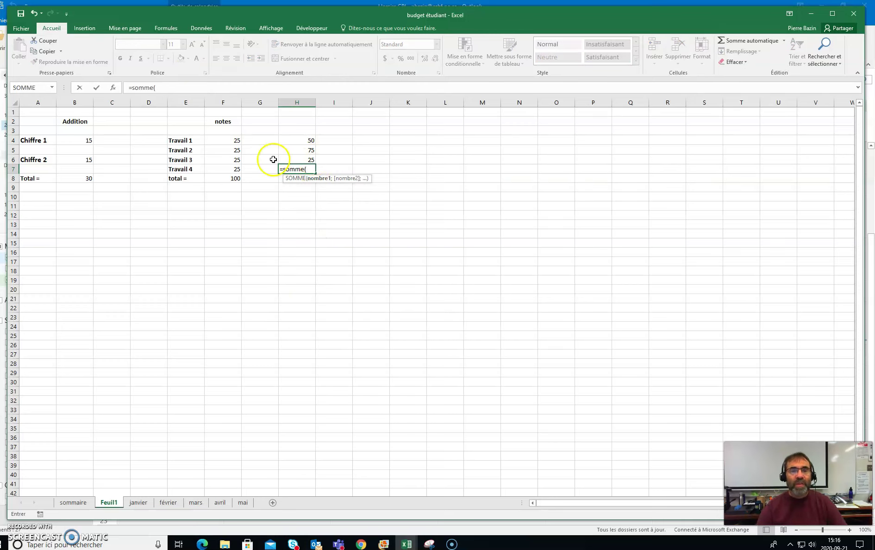
pyautogui.click(292, 142)
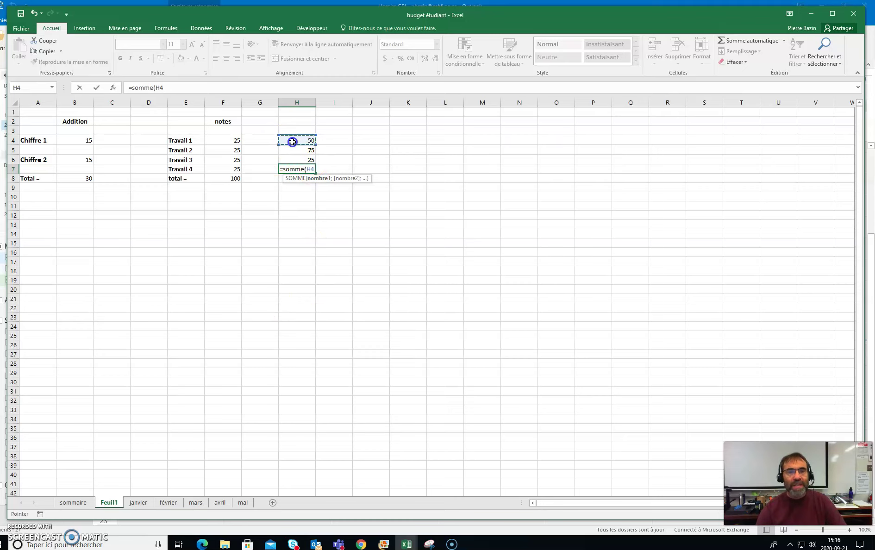
pyautogui.moveTo(292, 142); pyautogui.dragTo(292, 153)
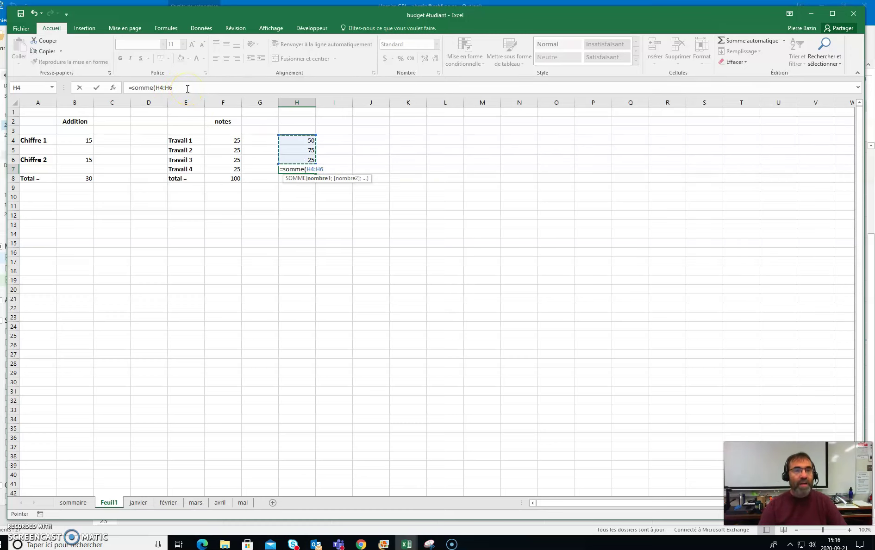
pyautogui.write(')')
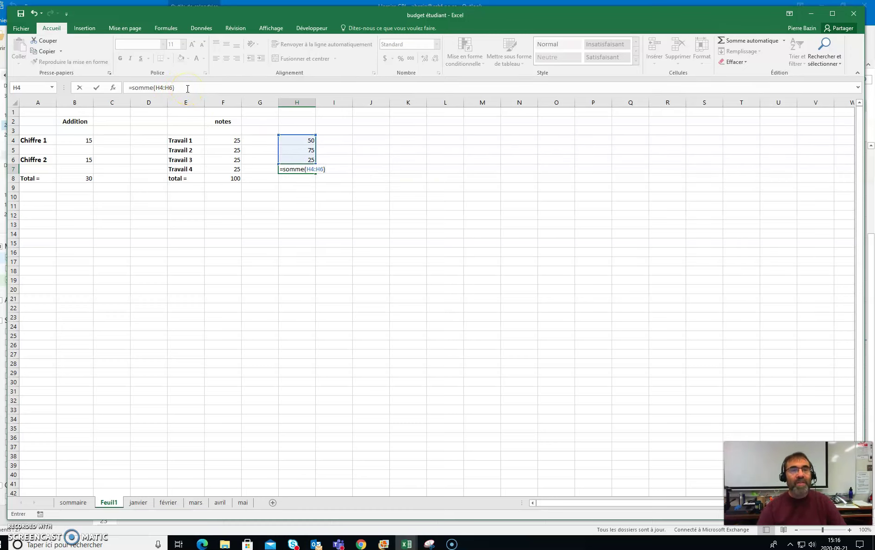
pyautogui.click(97, 87)
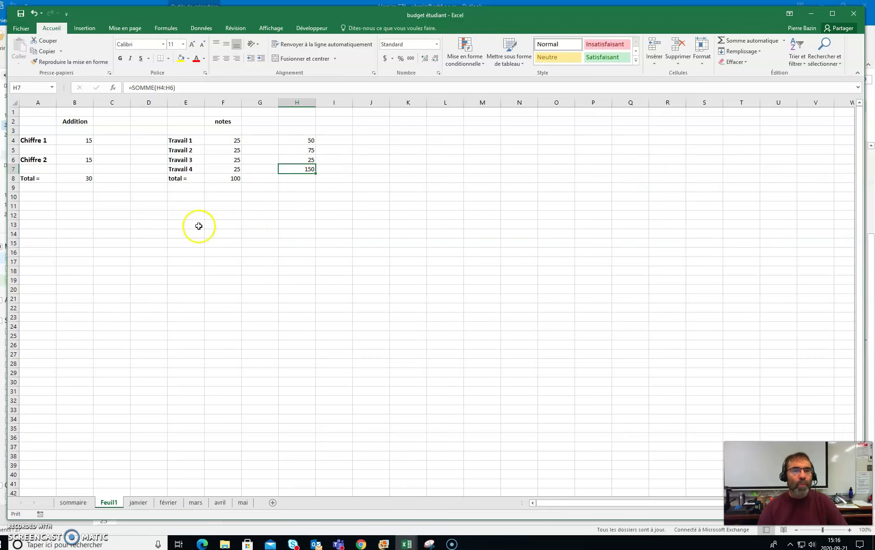
# Review the three addition formulas in cells B8, F8 and H7.
pyautogui.click(79, 198)
pyautogui.click(77, 177)
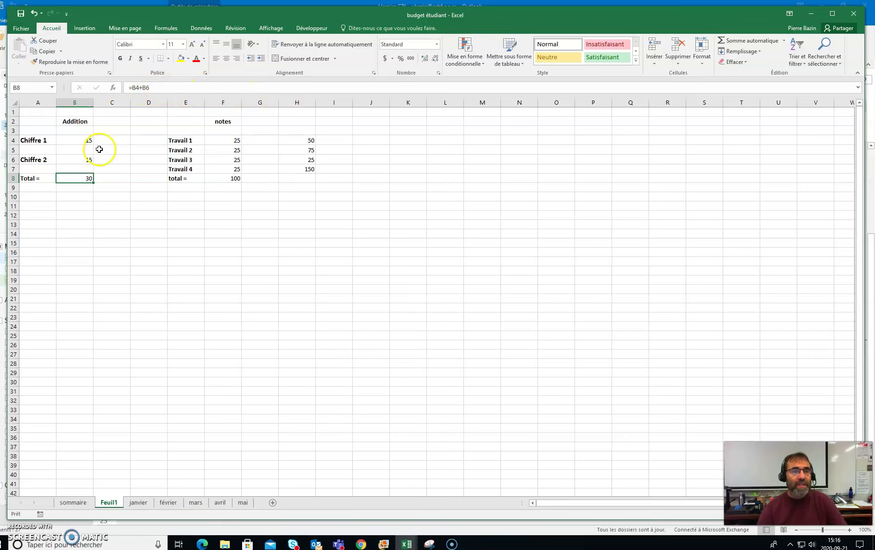
pyautogui.click(224, 179)
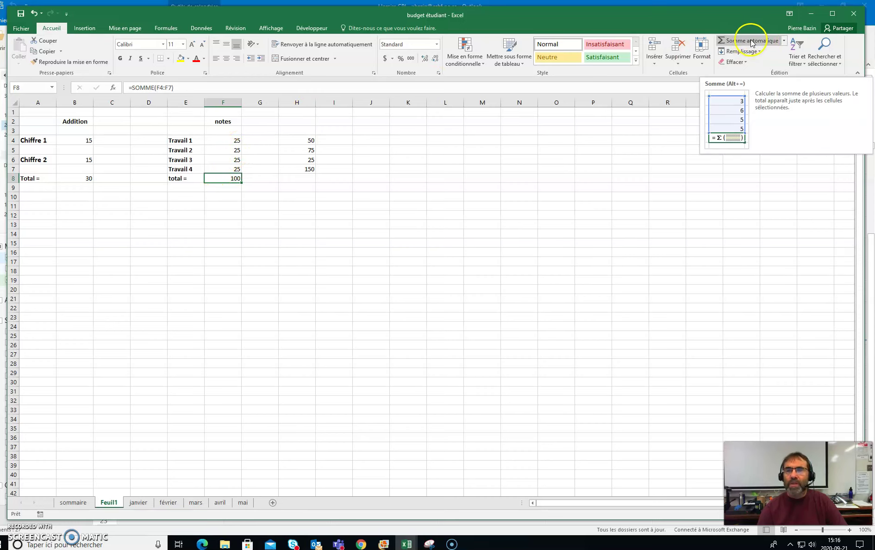
pyautogui.click(304, 171)
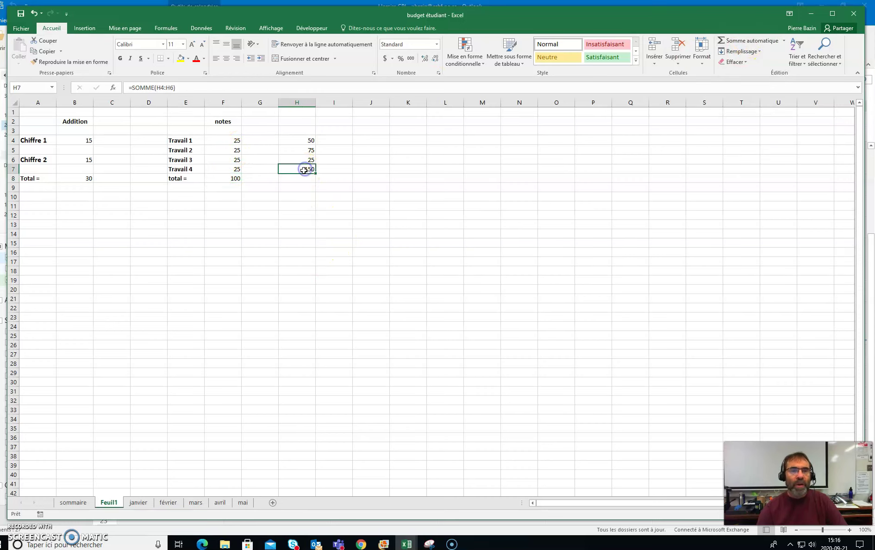